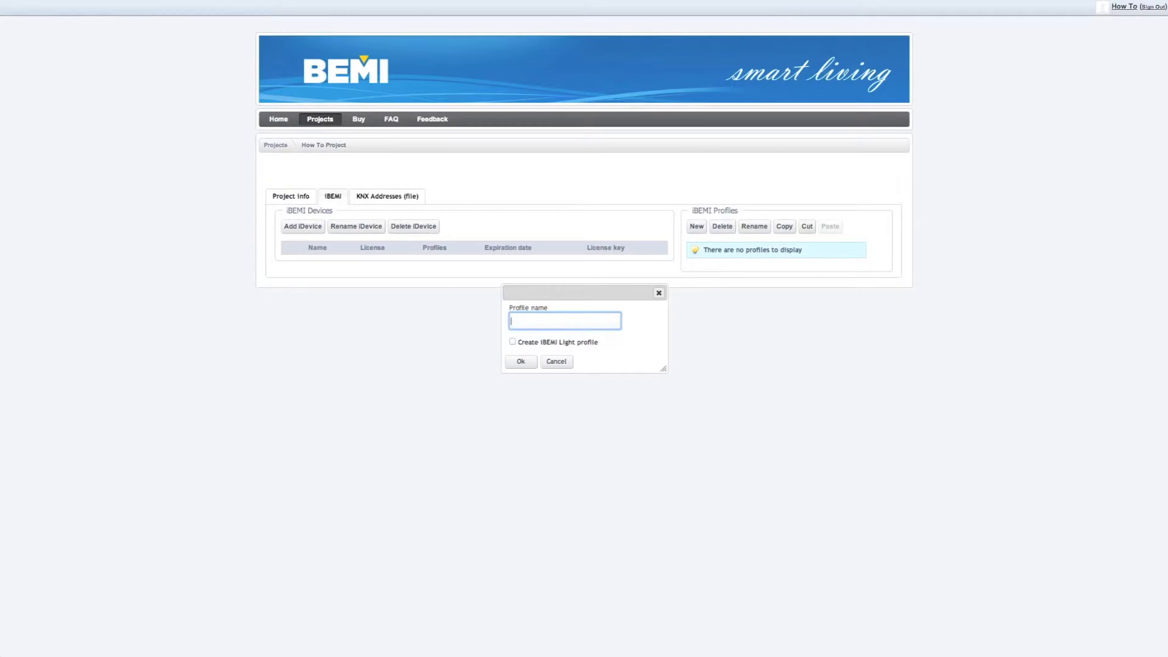
# Create the Home profile and save its attributes with KNXnet/IP Routing as the connection type and More Settings turned off.
pyautogui.click(526, 363)
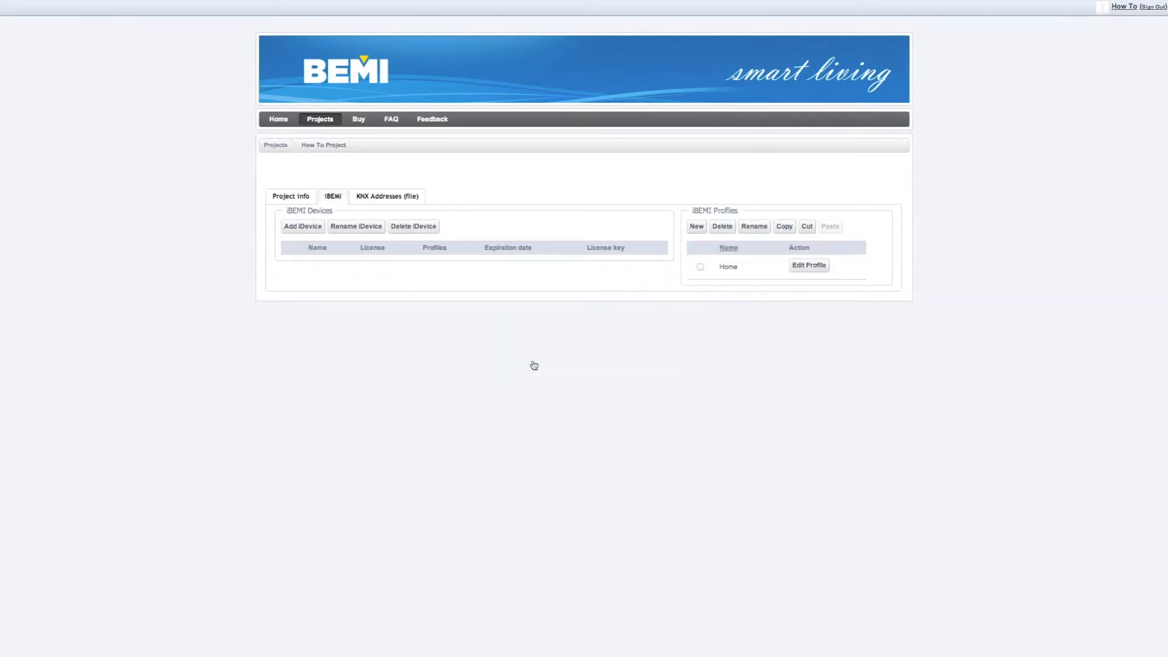
pyautogui.click(816, 271)
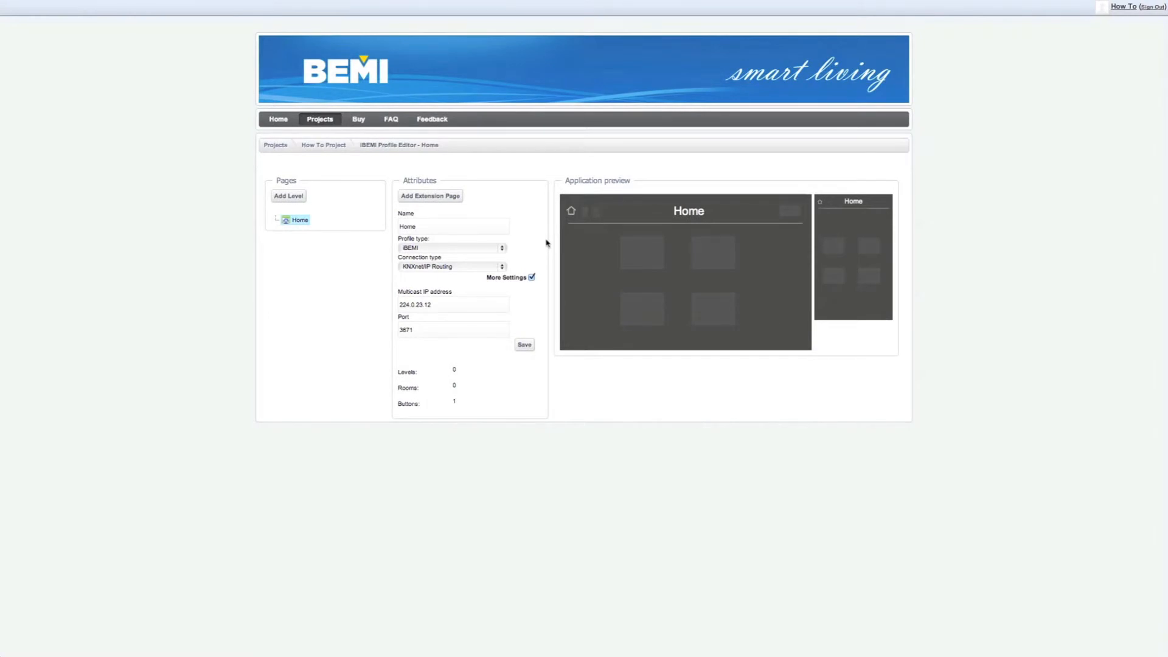
pyautogui.click(491, 265)
pyautogui.click(531, 278)
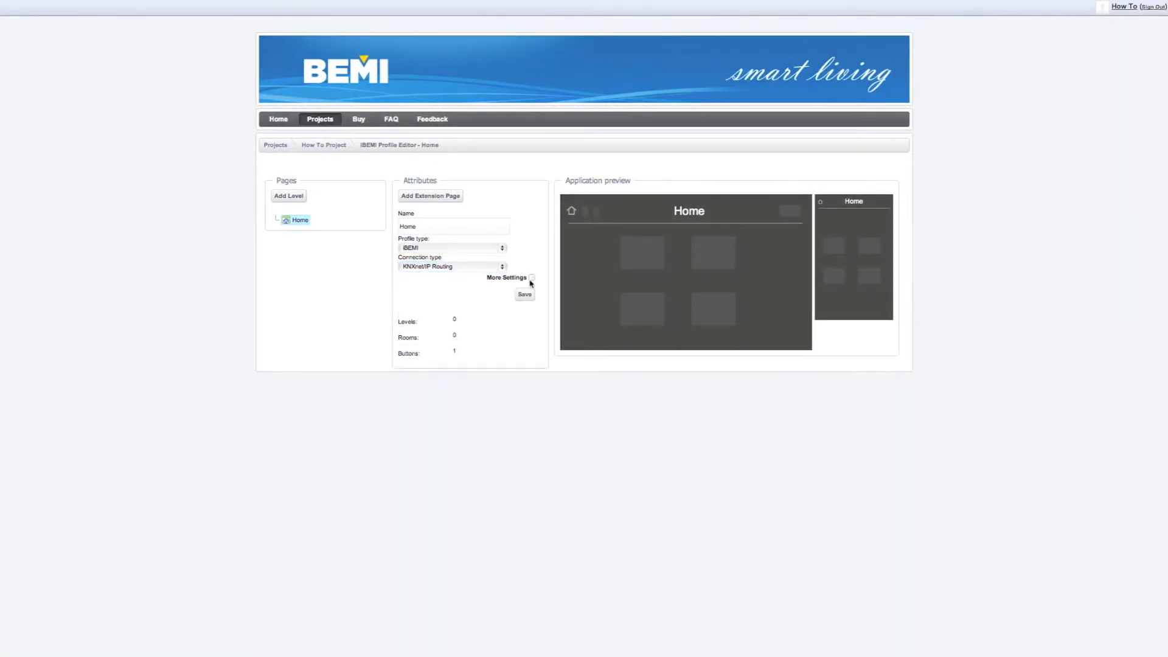
pyautogui.click(524, 295)
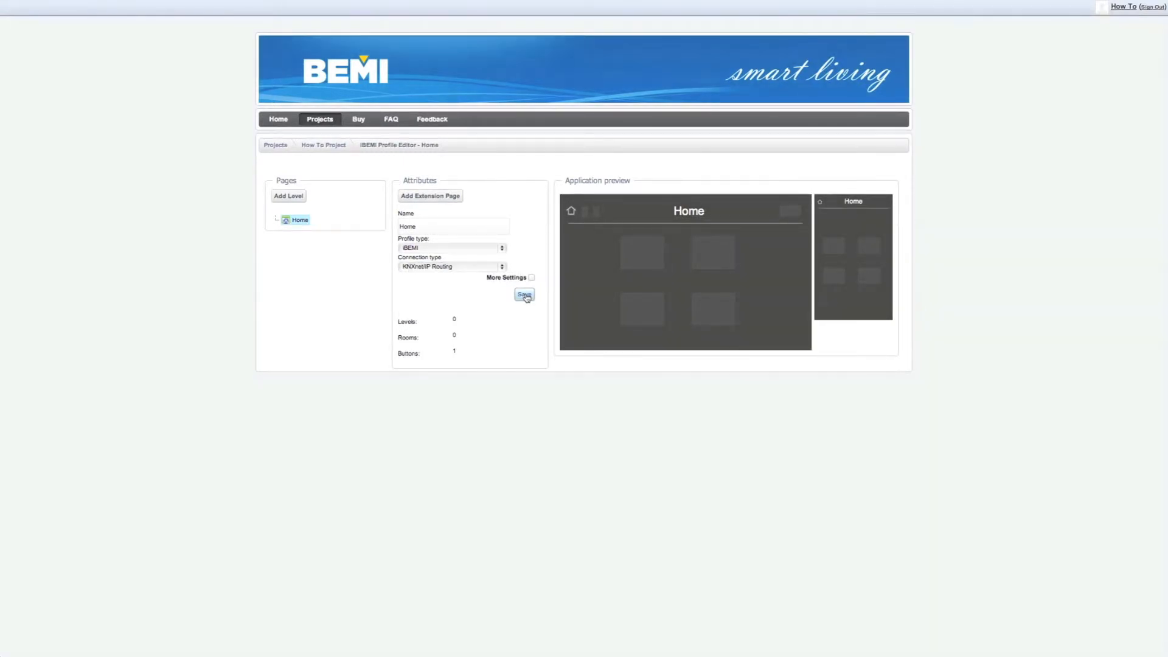
# Add a first button to the Home page as a Value Transmitter with KNX address 0/0/1 and the Lightscene data format.
pyautogui.click(655, 258)
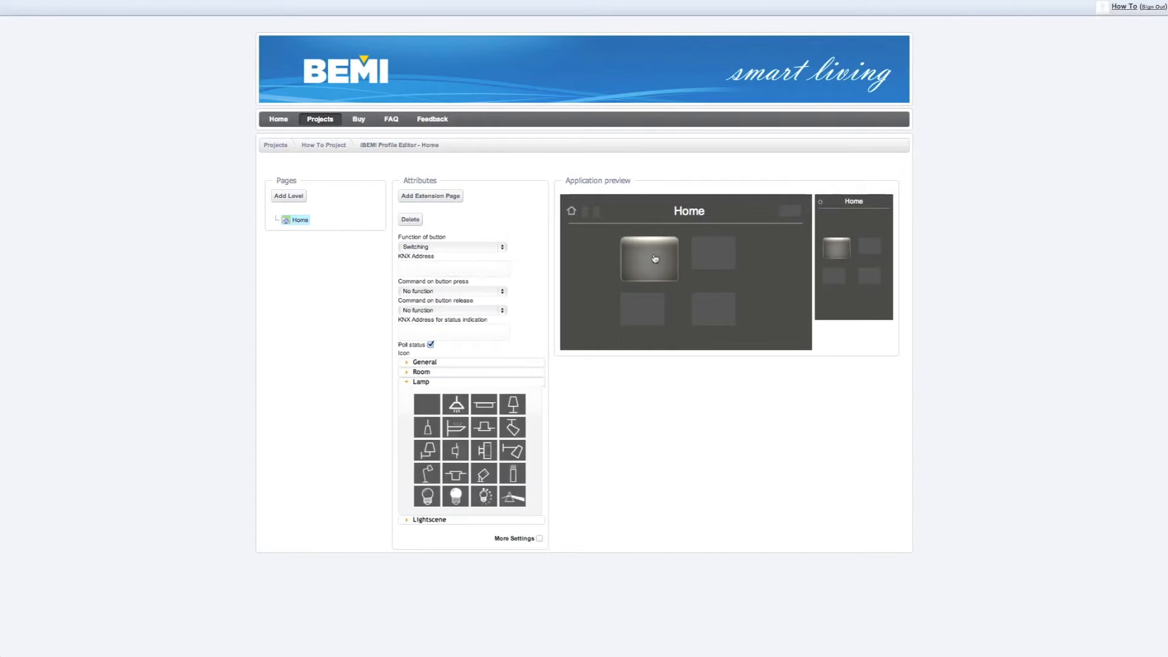
pyautogui.click(503, 247)
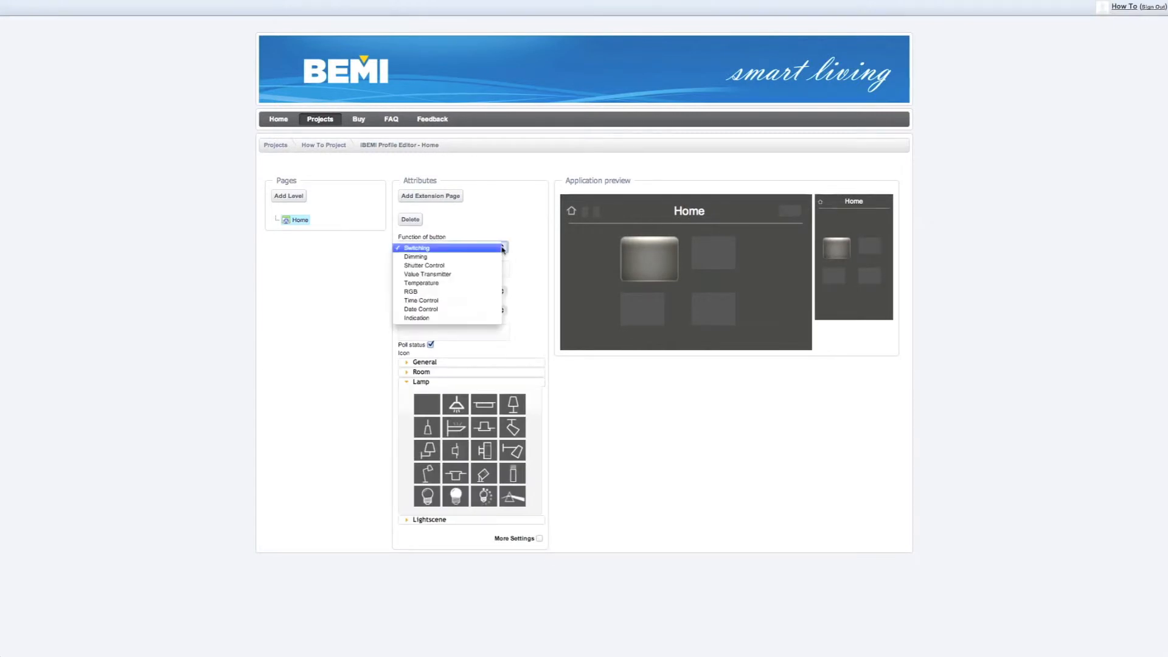
pyautogui.click(475, 273)
pyautogui.click(502, 293)
pyautogui.click(502, 294)
pyautogui.click(444, 269)
pyautogui.write('0/0/1')
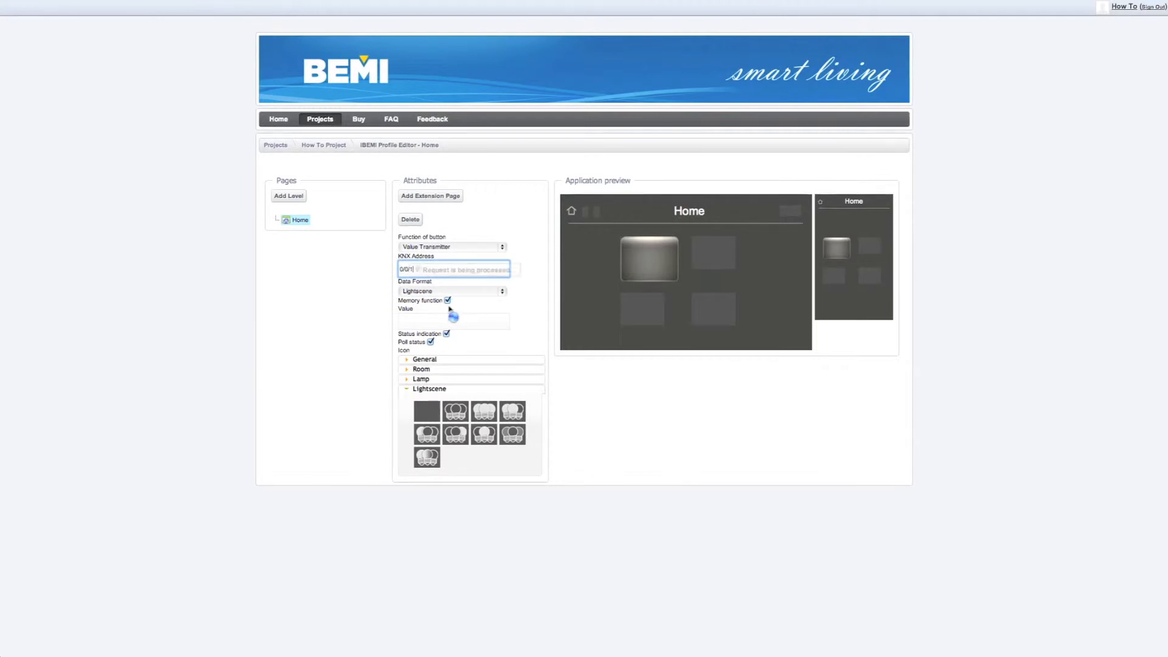
# Give the button value 1, disable its memory function, status indication and status polling, and assign the person-inside-house icon.
pyautogui.click(439, 320)
pyautogui.write('1')
pyautogui.click(447, 300)
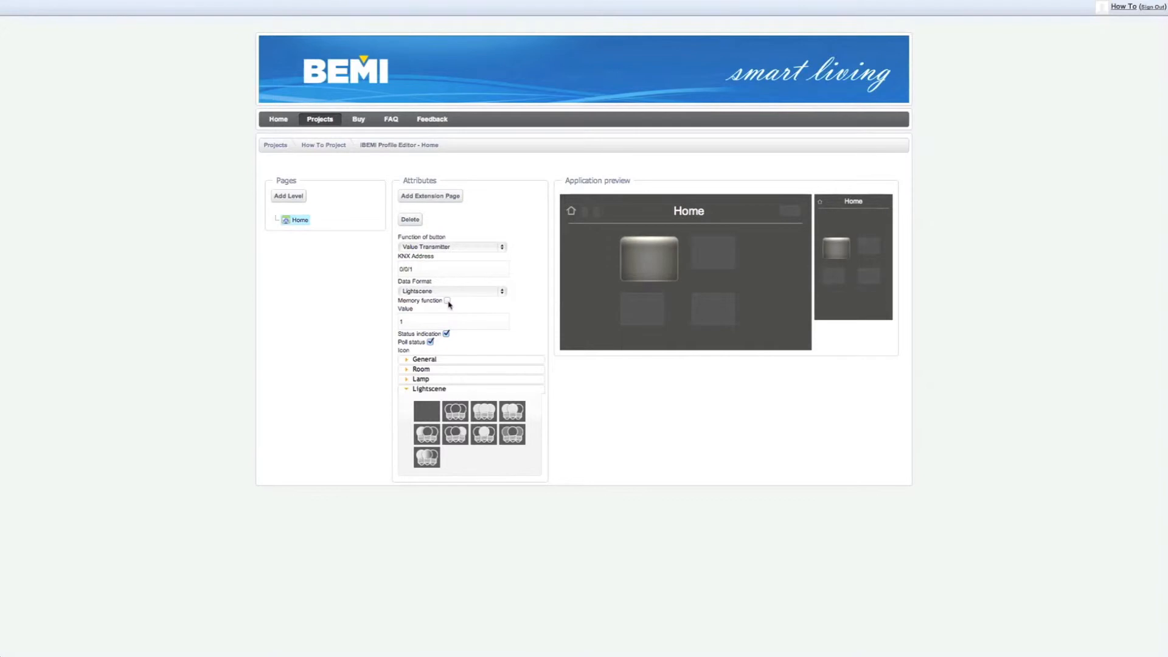
pyautogui.click(446, 334)
pyautogui.click(430, 341)
pyautogui.click(424, 359)
pyautogui.click(460, 384)
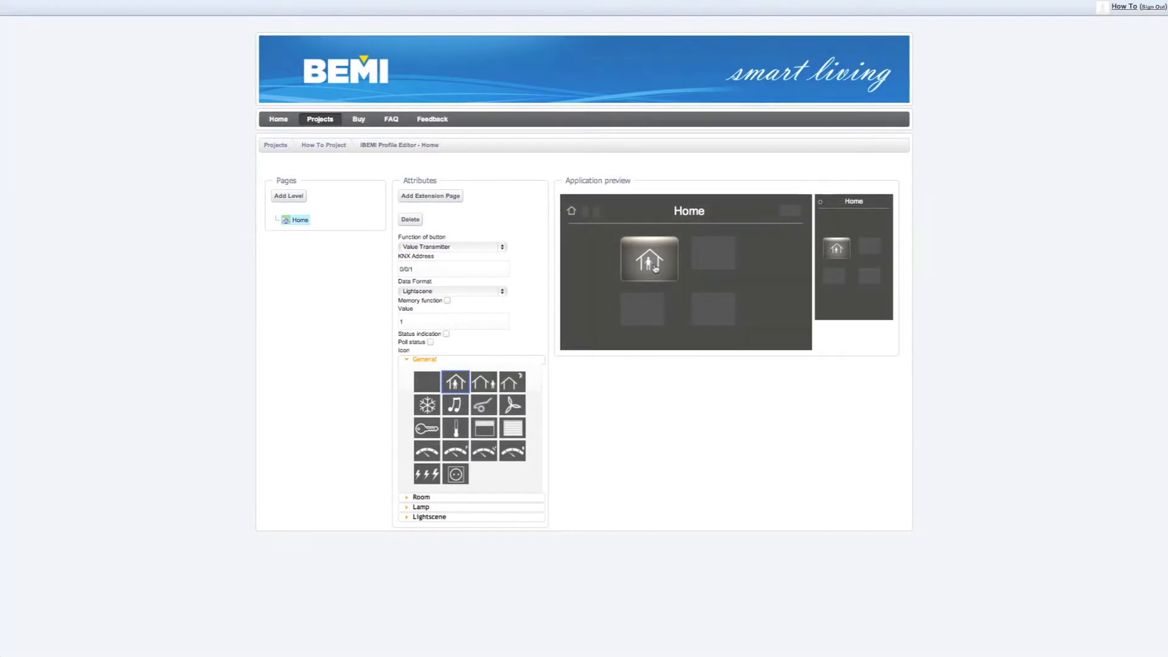
# Add a second button beside the first on the Home page with value 8 and the person-outside-house icon.
pyautogui.click(709, 266)
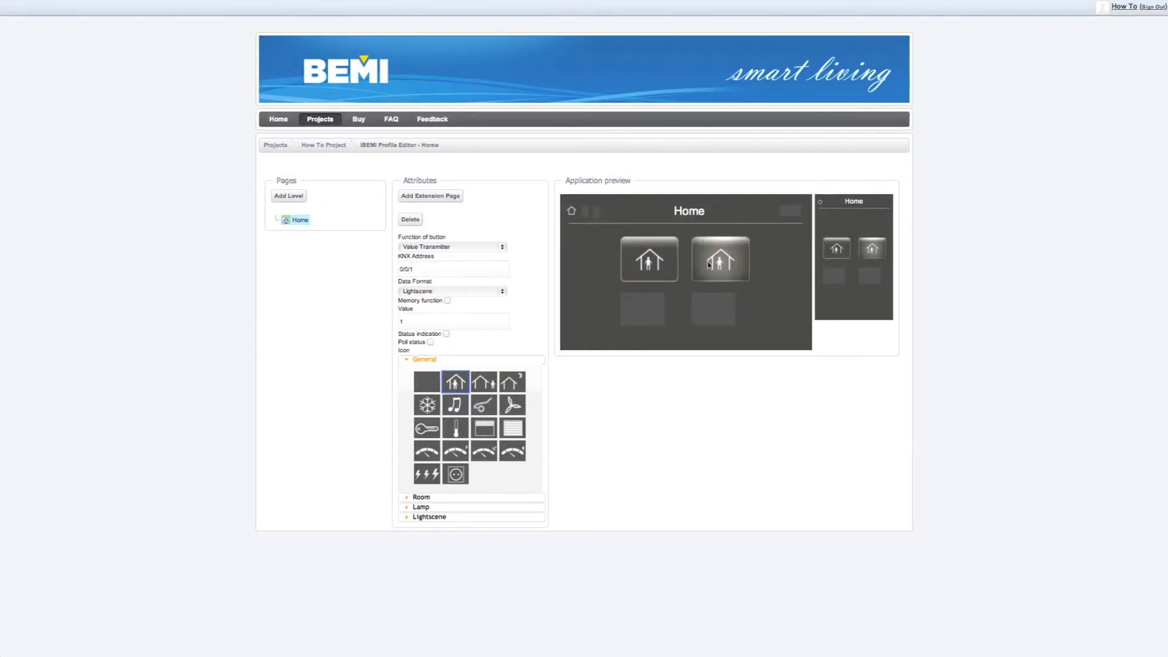
pyautogui.doubleClick(402, 321)
pyautogui.write('8')
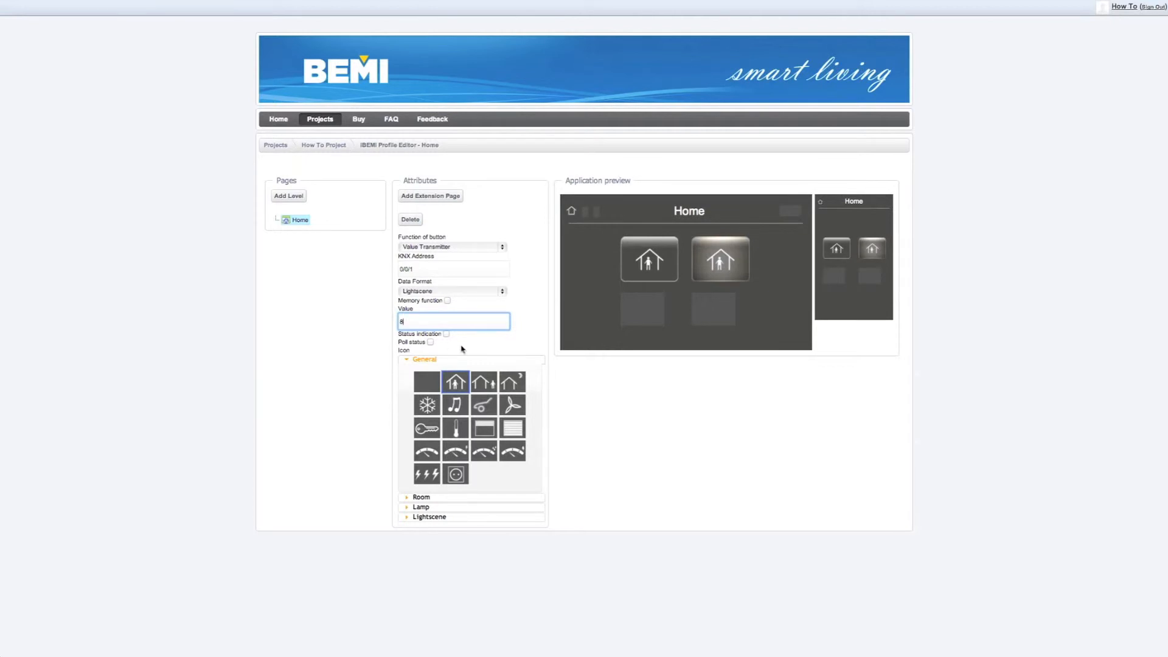
pyautogui.click(484, 382)
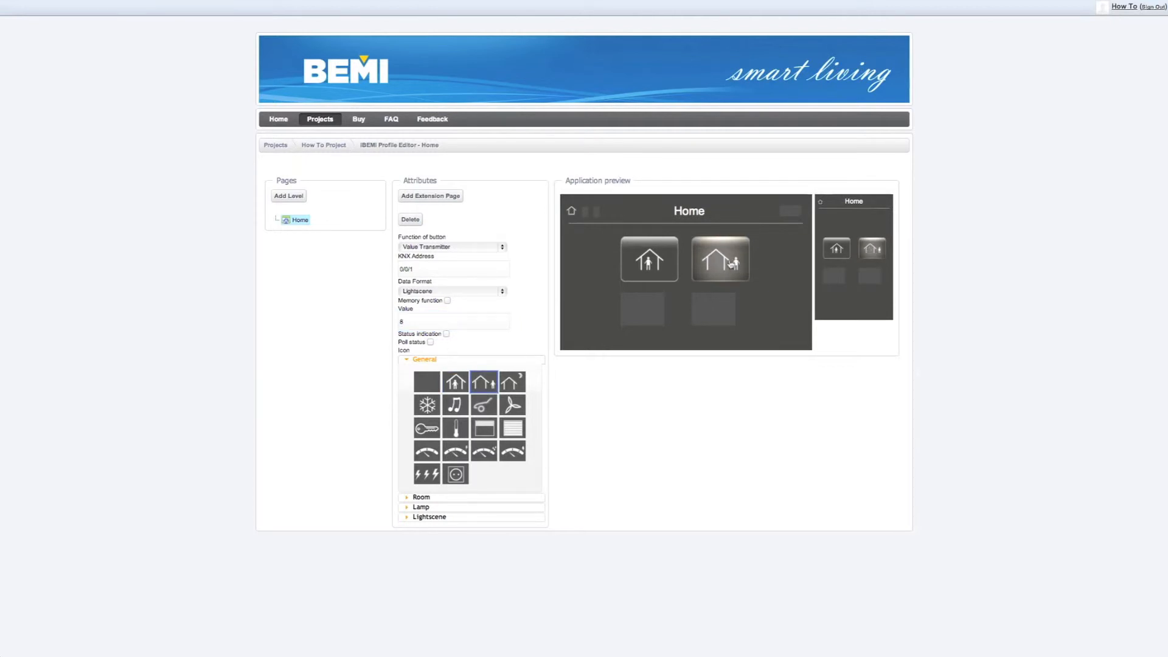
# Add a temperature display to the Home page header using KNX address 1/2/0.
pyautogui.click(790, 211)
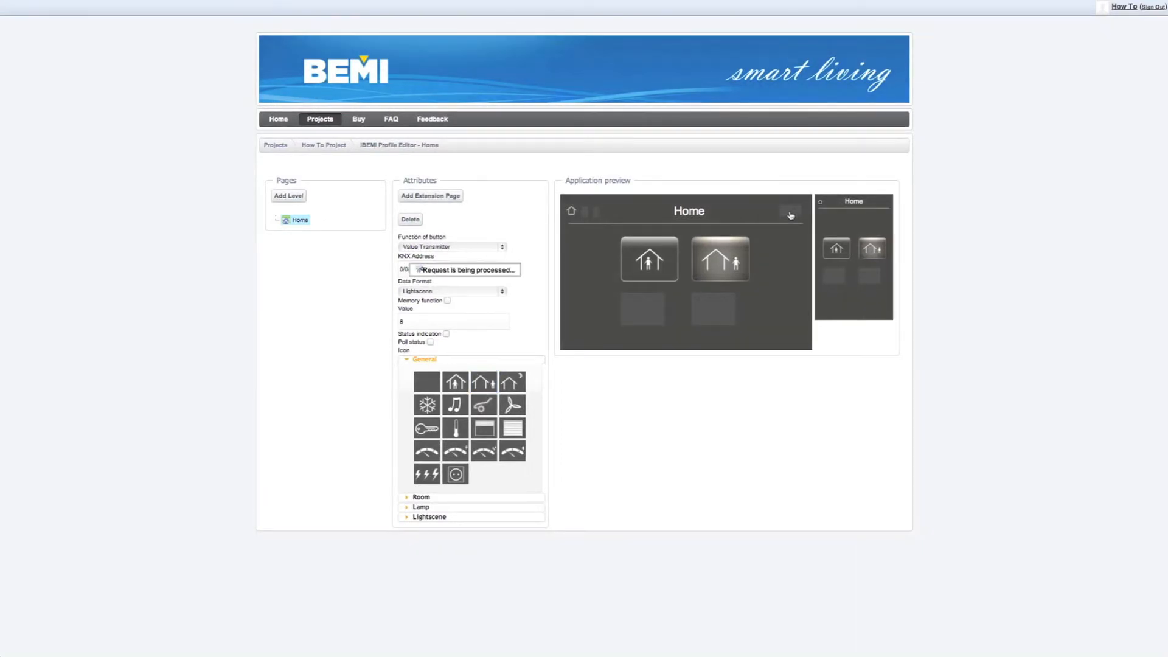
pyautogui.click(504, 224)
pyautogui.click(421, 259)
pyautogui.click(453, 226)
pyautogui.write('1/2/0')
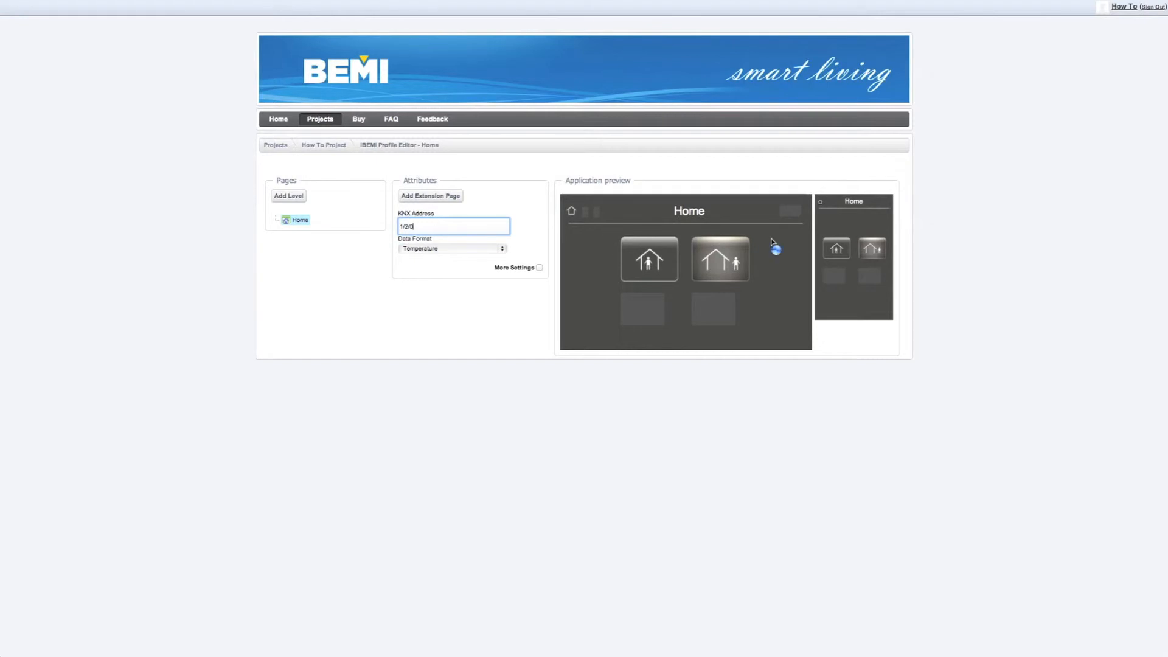
pyautogui.click(792, 214)
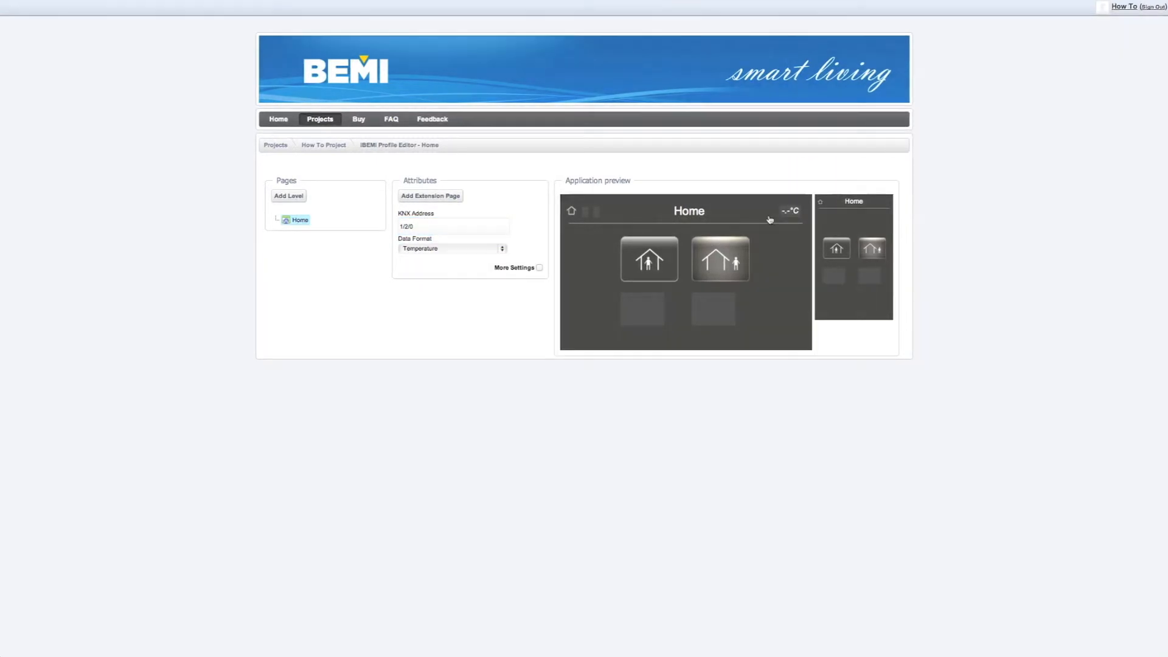
# Add an extension page to Home and give its header a temperature display with KNX address 1/2/0.
pyautogui.click(439, 198)
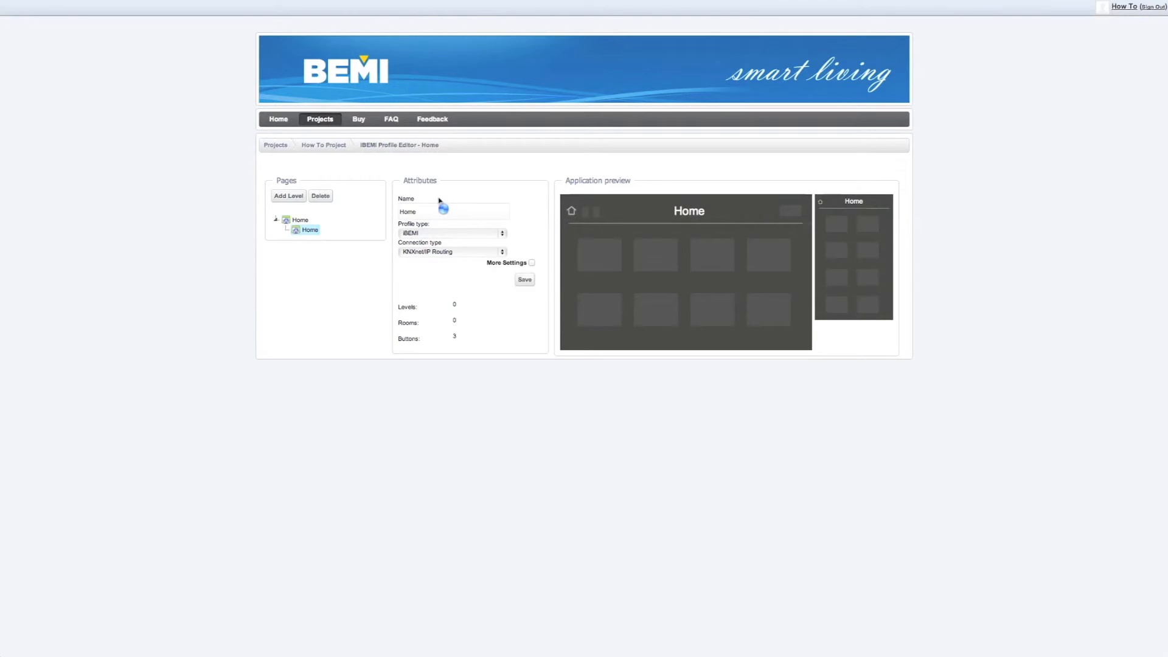
pyautogui.click(789, 214)
pyautogui.click(500, 210)
pyautogui.click(462, 243)
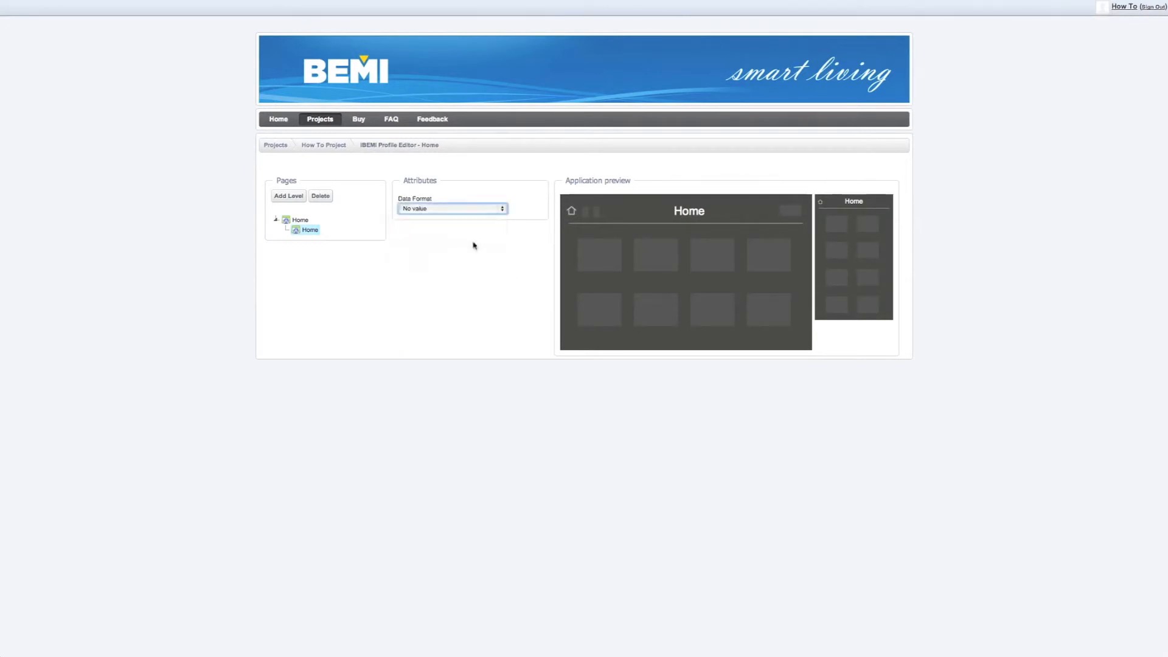
pyautogui.click(425, 212)
pyautogui.write('1/2/0')
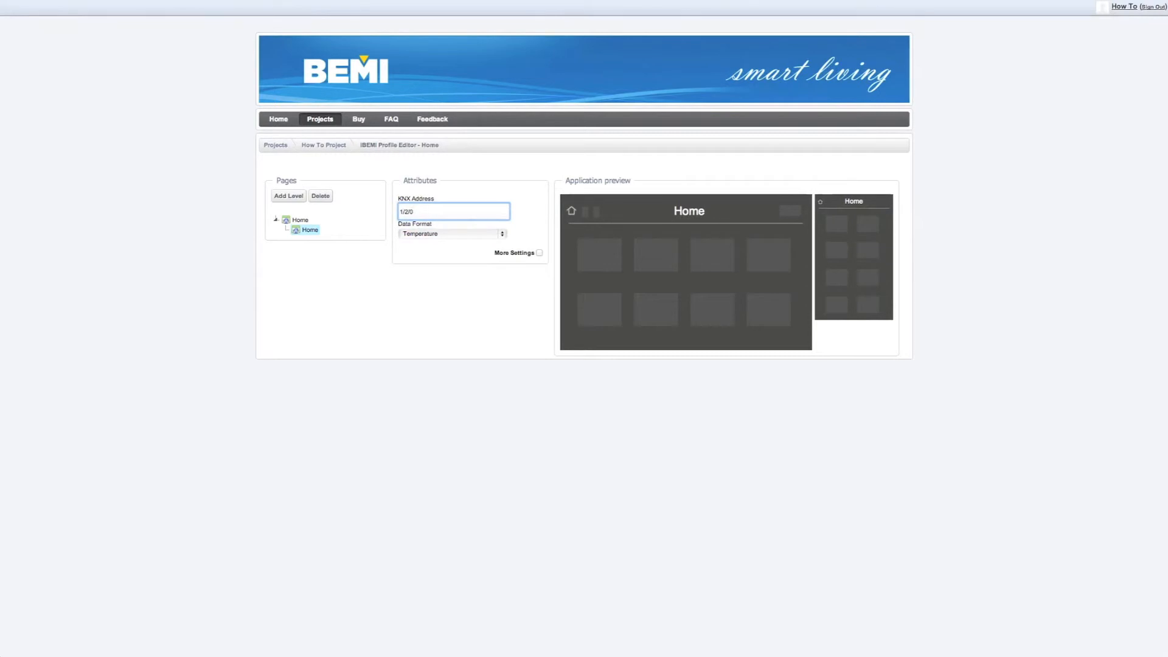
pyautogui.click(796, 214)
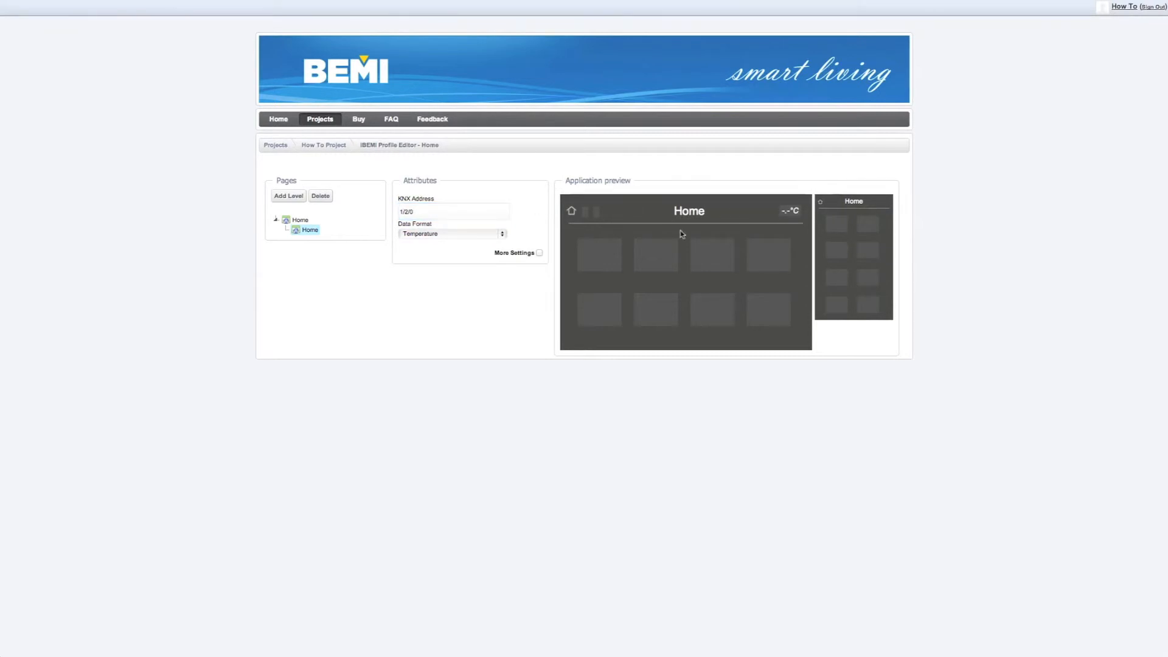
# Add two buttons named Lightscene On and Lightscene Off to the middle of the extension page's upper row.
pyautogui.click(662, 263)
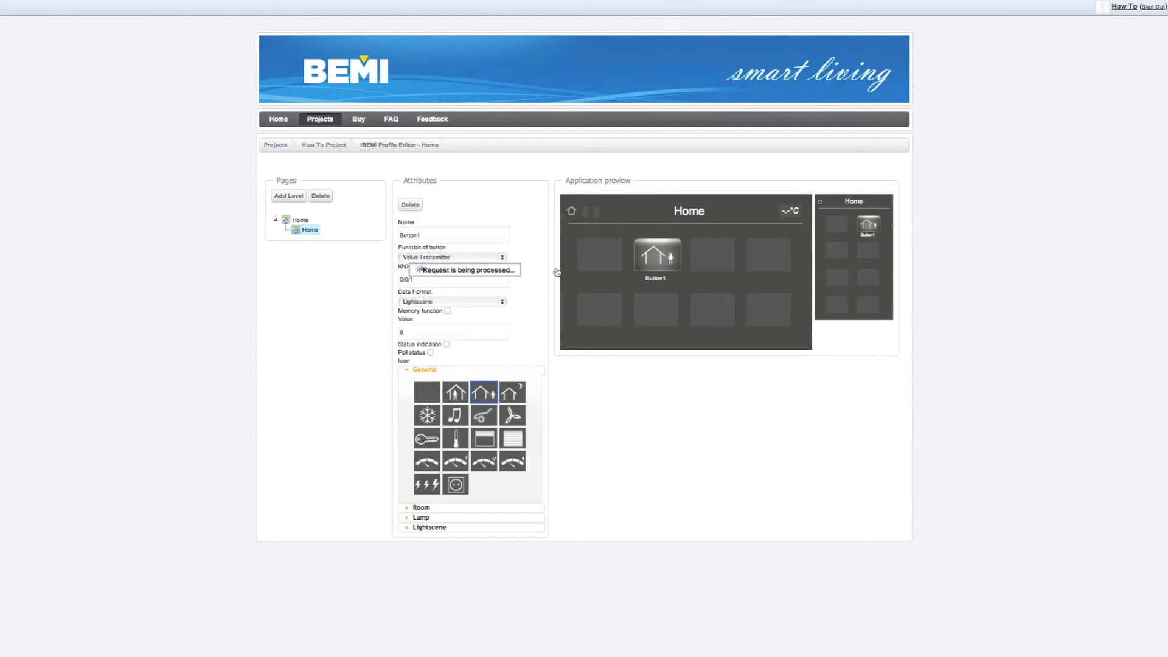
pyautogui.click(478, 237)
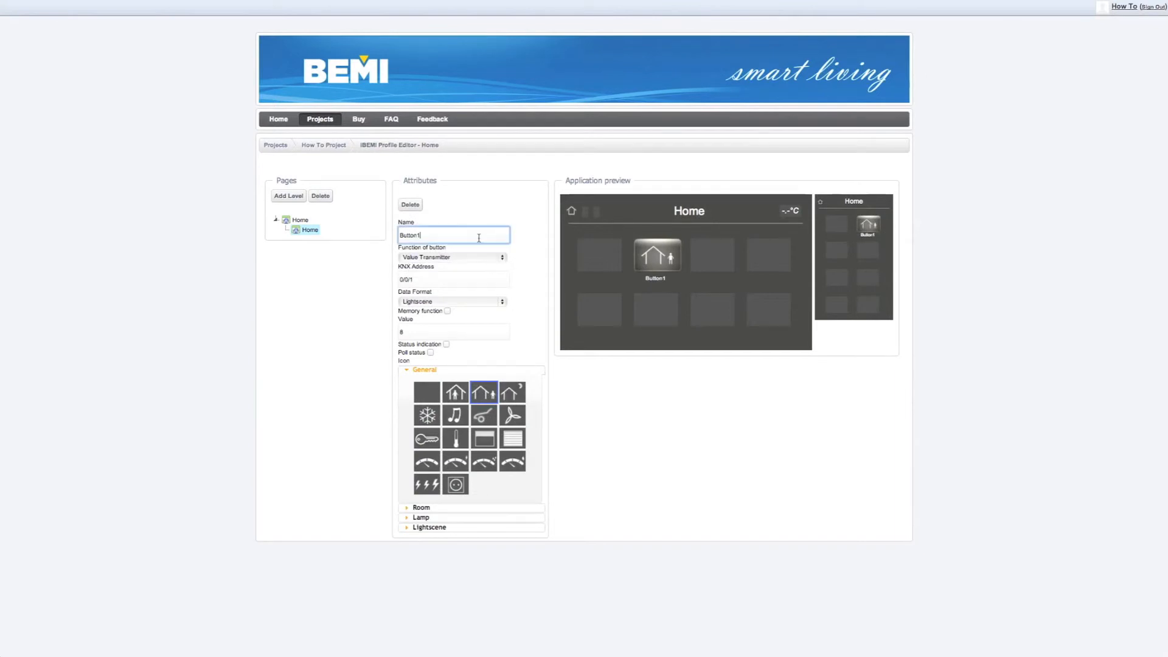
pyautogui.press('BackSpace')
pyautogui.press('BackSpace')
pyautogui.press('BackSpace')
pyautogui.press('BackSpace')
pyautogui.press('BackSpace')
pyautogui.press('BackSpace')
pyautogui.press('BackSpace')
pyautogui.write('Lightscene Off')
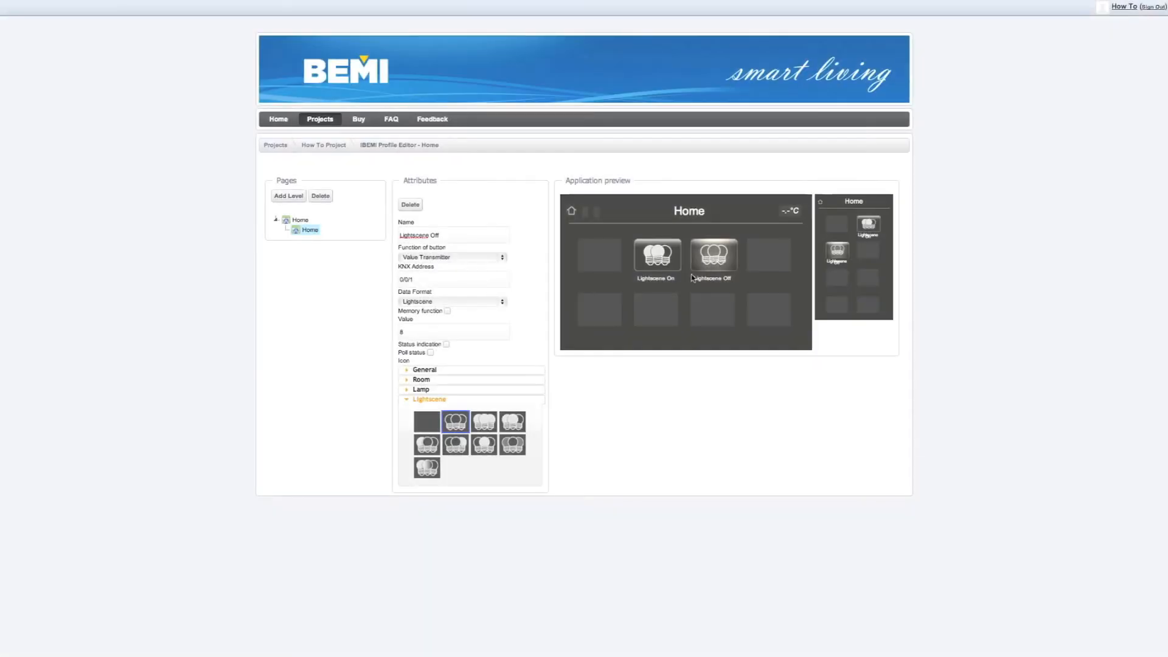
# Add a button named Switch with the Switching function below Lightscene On on the extension page.
pyautogui.click(659, 313)
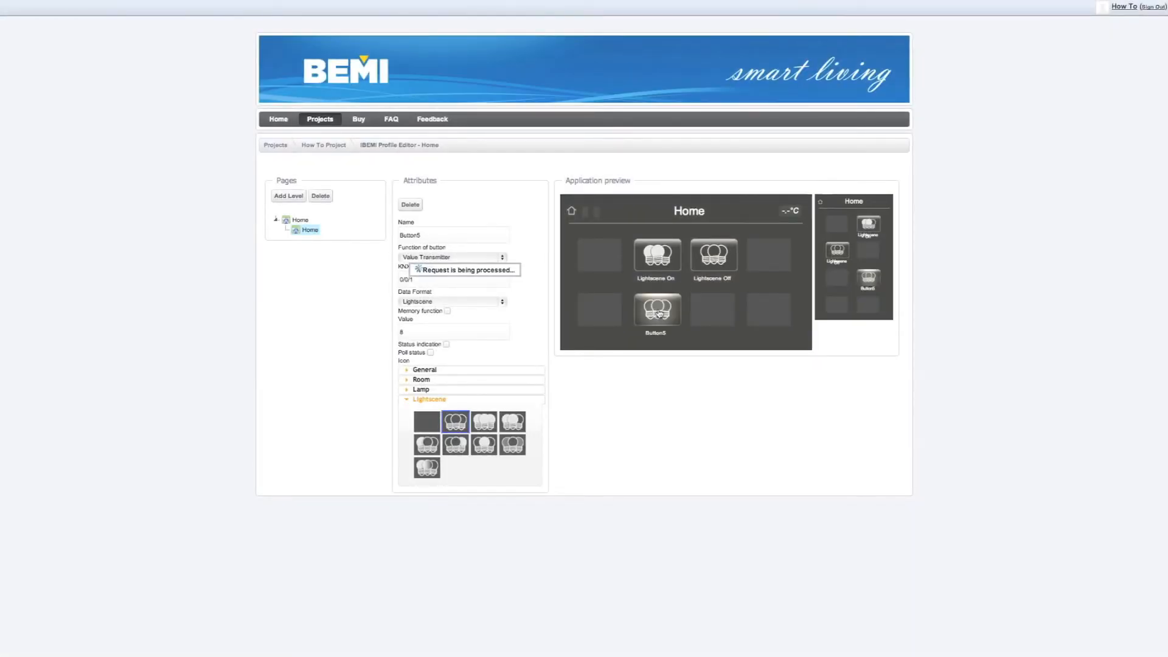
pyautogui.click(501, 257)
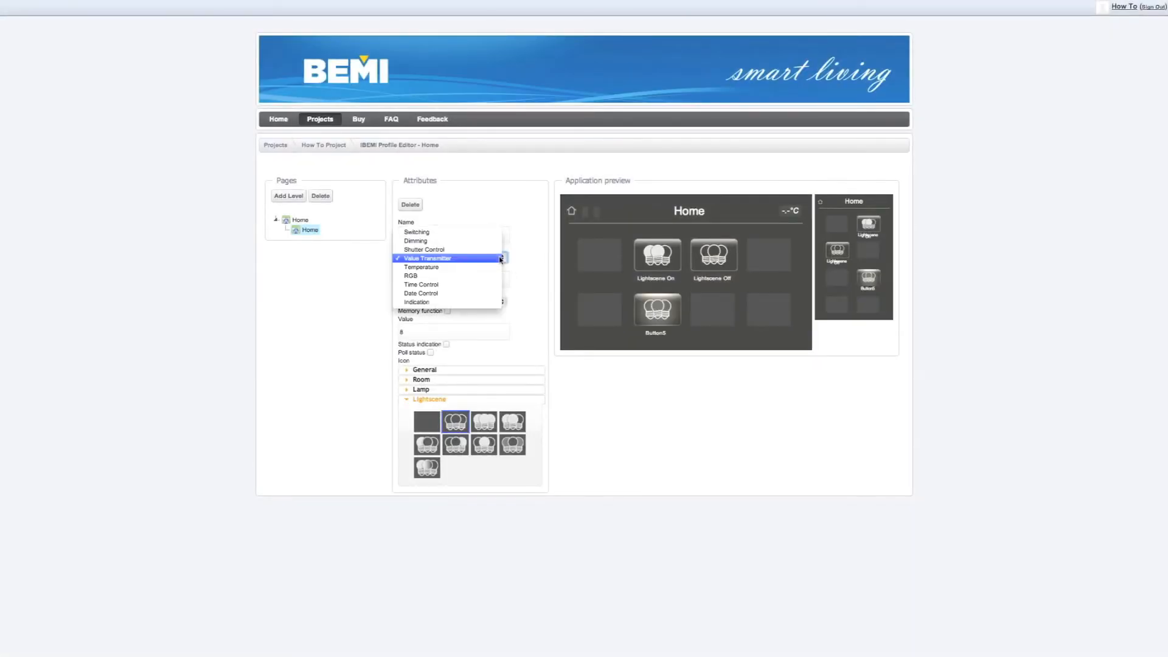
pyautogui.click(457, 231)
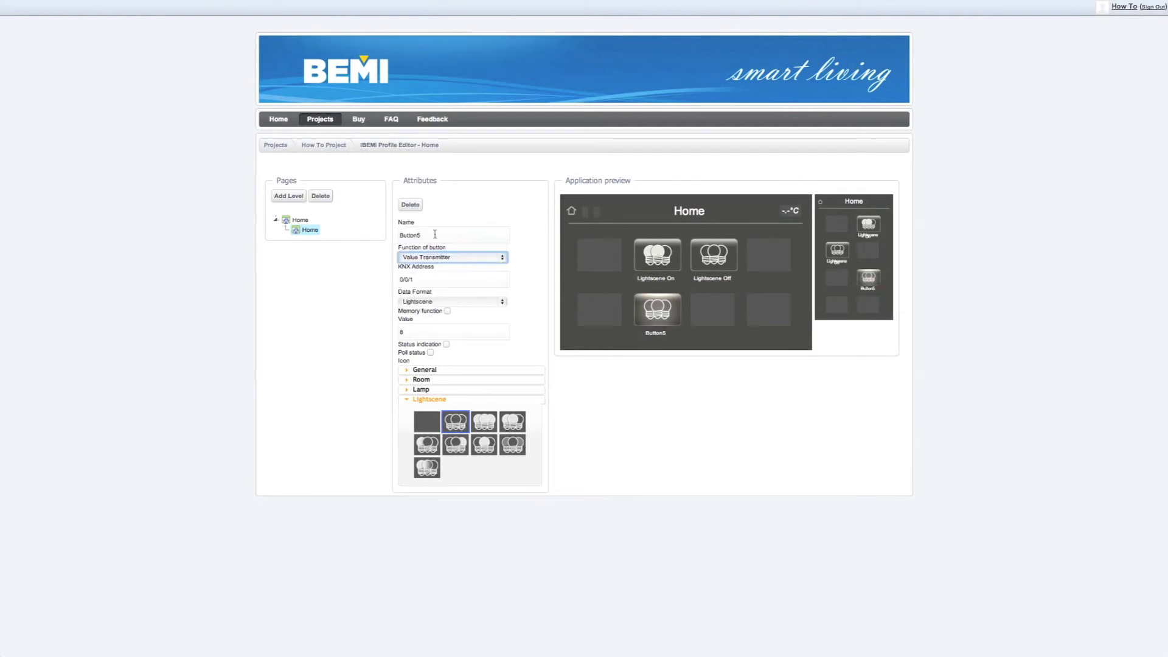
pyautogui.click(425, 235)
pyautogui.moveTo(426, 235); pyautogui.dragTo(383, 235)
pyautogui.write('Switch')
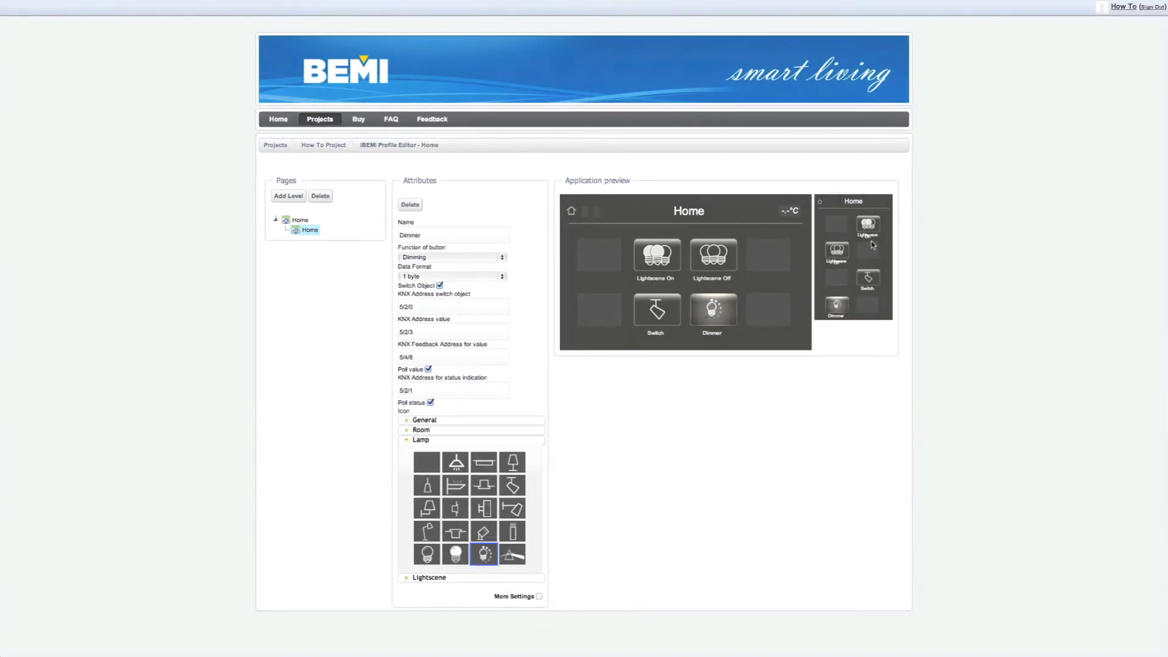
# Rearrange the small phone preview so both Lightscene buttons fill the second row and Switch and Dimmer fill the third.
pyautogui.click(844, 253)
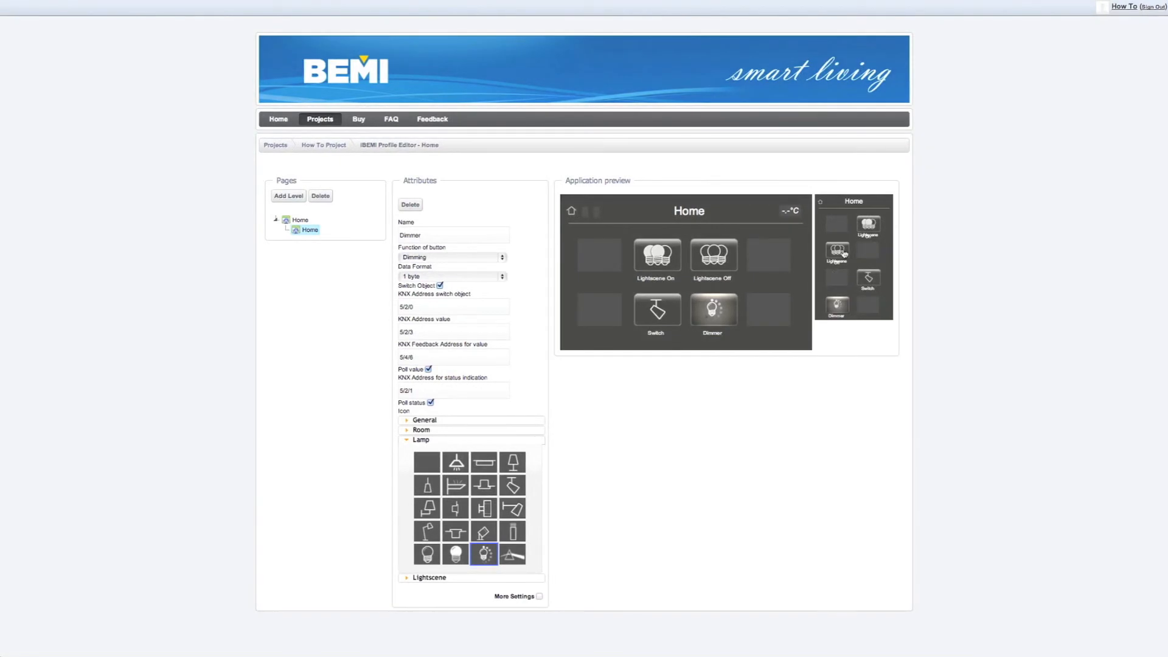
pyautogui.moveTo(838, 253); pyautogui.dragTo(867, 278)
pyautogui.click(869, 278)
pyautogui.click(838, 306)
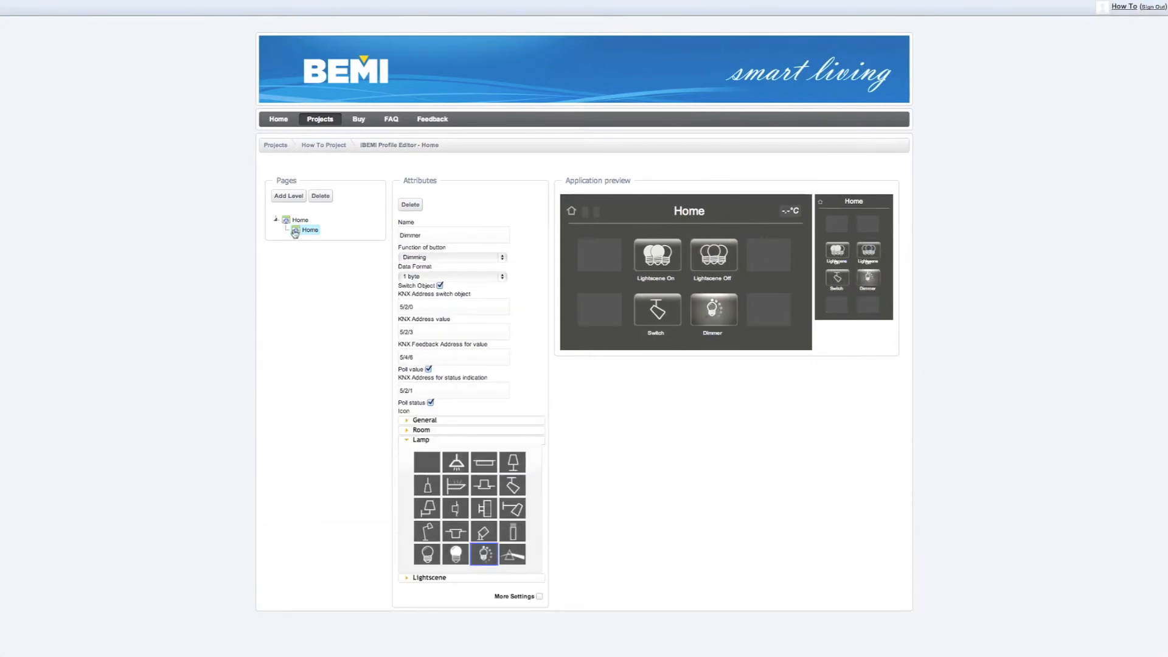
# Add a new level to the Home profile and name it Groundfloor.
pyautogui.click(296, 199)
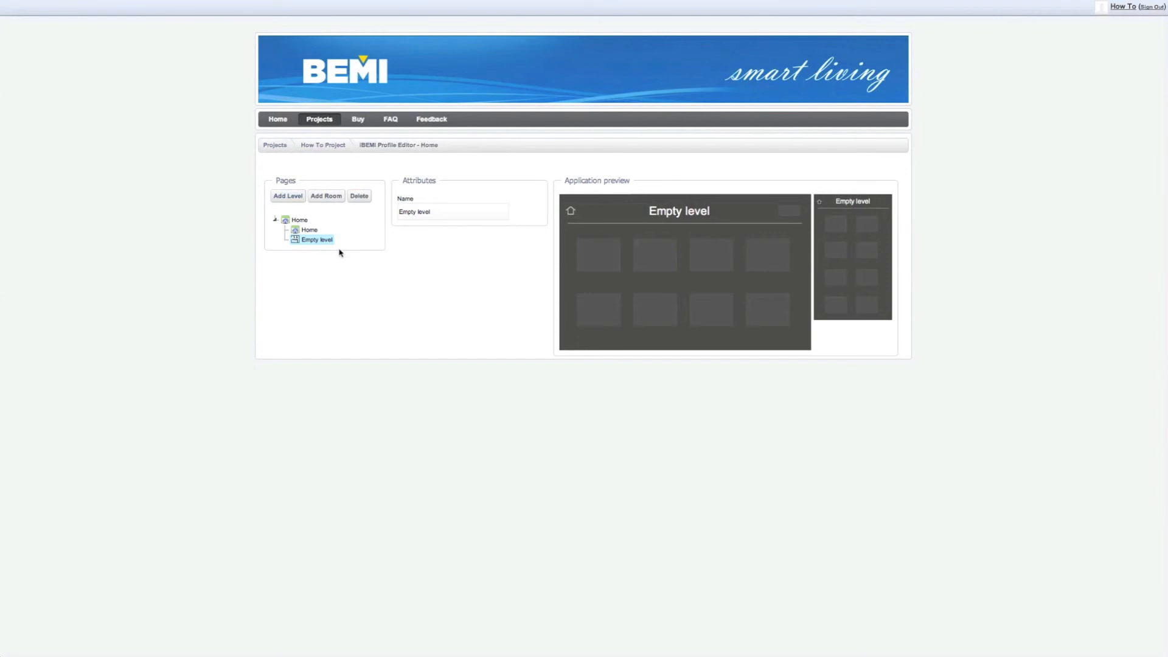
pyautogui.moveTo(433, 212); pyautogui.dragTo(367, 216)
pyautogui.write('Groundfloor')
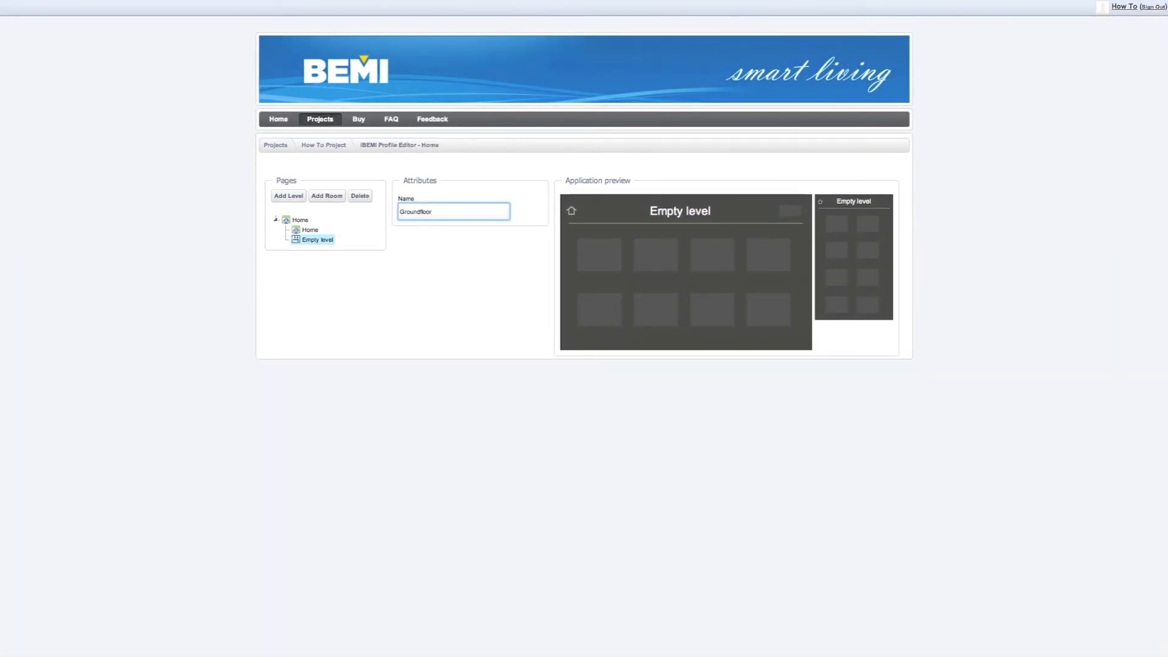
# Add a room named Hallway with the shoe icon to the Groundfloor level.
pyautogui.click(322, 202)
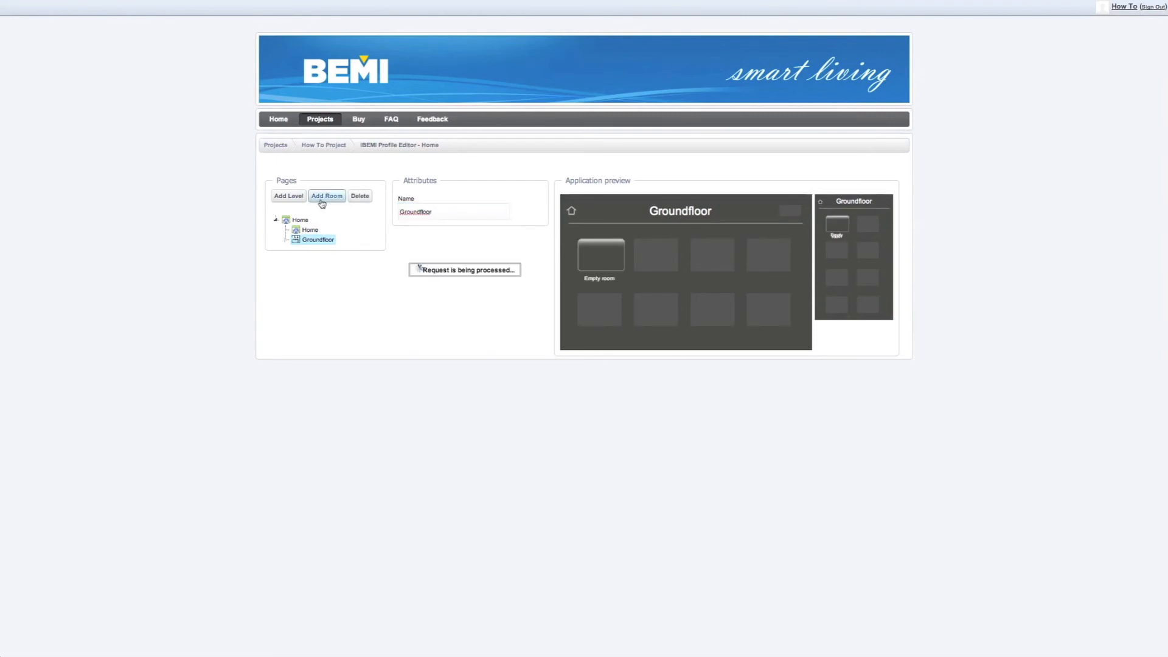
pyautogui.click(606, 259)
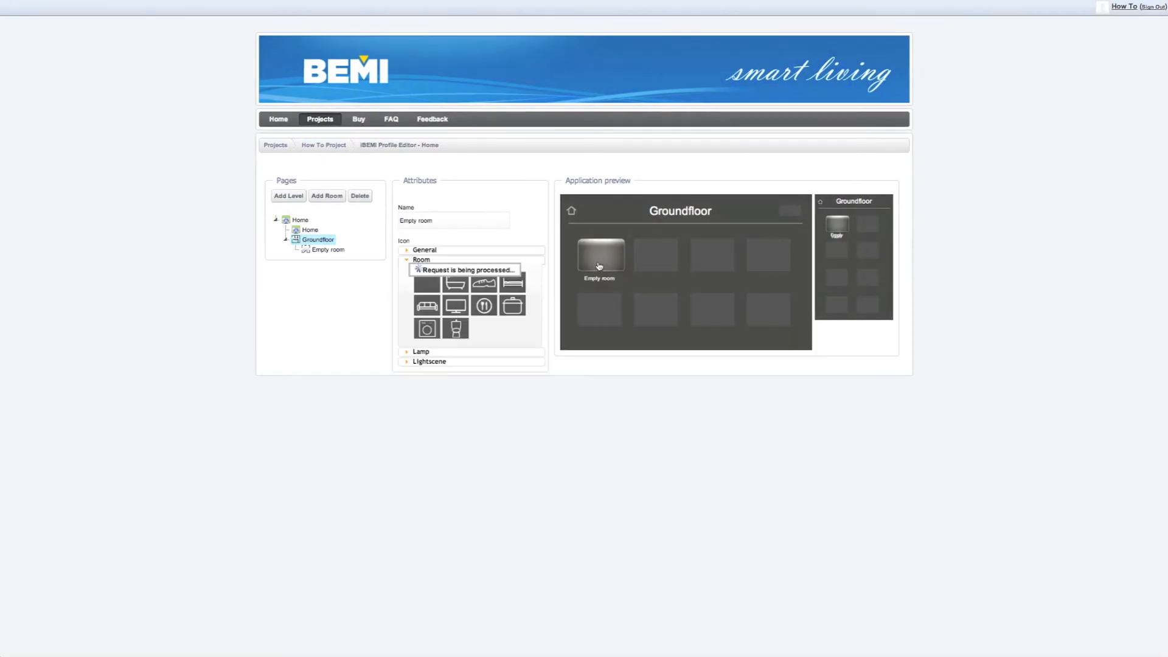
pyautogui.tripleClick(434, 222)
pyautogui.write('Hallway')
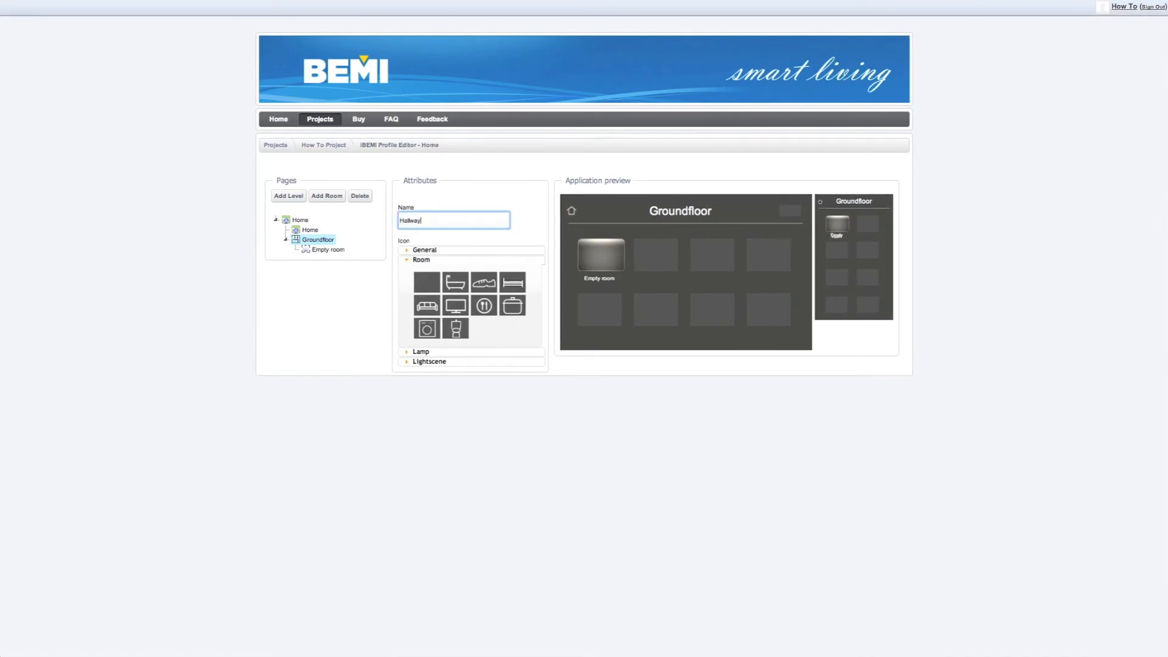
pyautogui.click(483, 282)
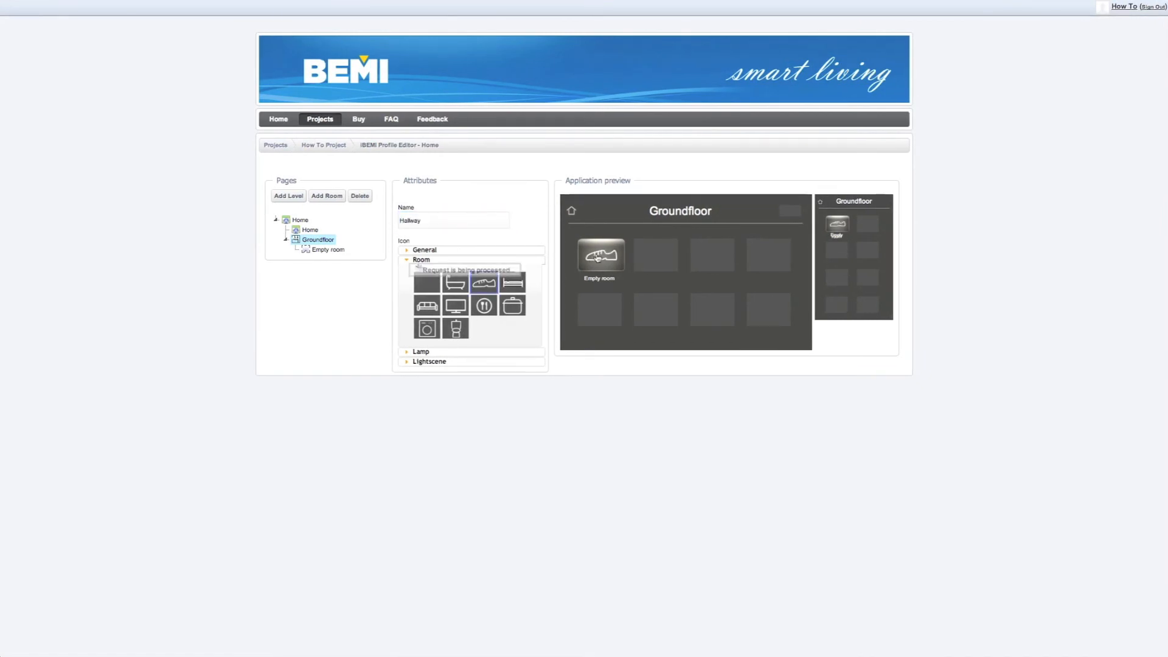
# Add a room named Living Room with the sofa icon to the Groundfloor level and open its page.
pyautogui.click(333, 201)
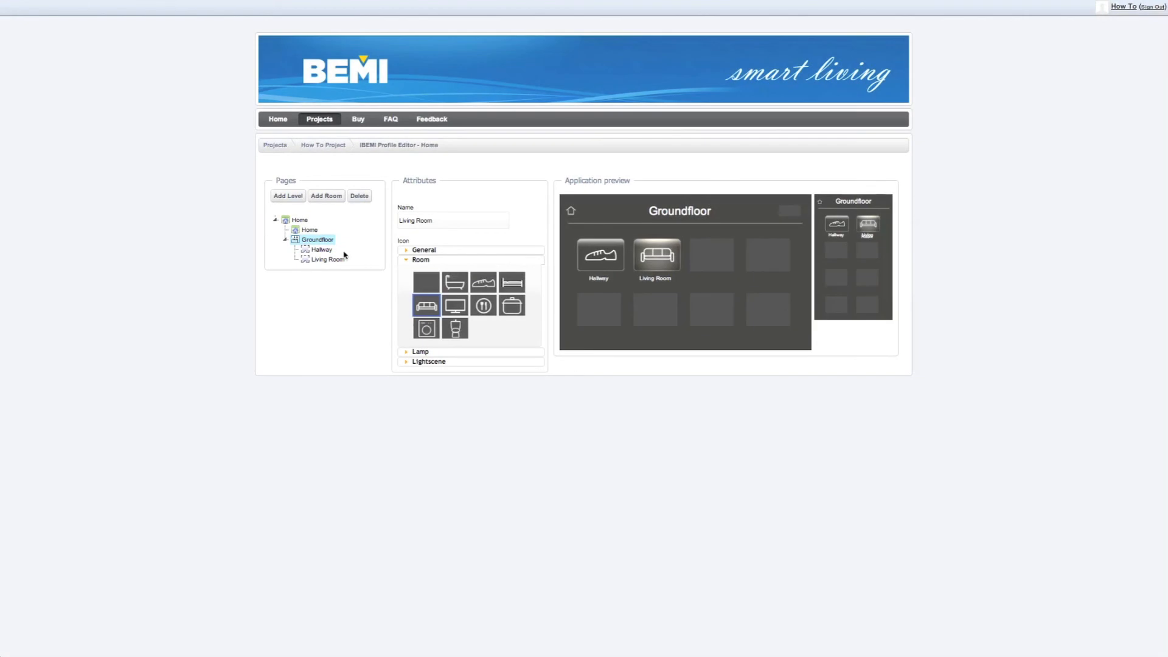
pyautogui.click(325, 250)
pyautogui.click(327, 259)
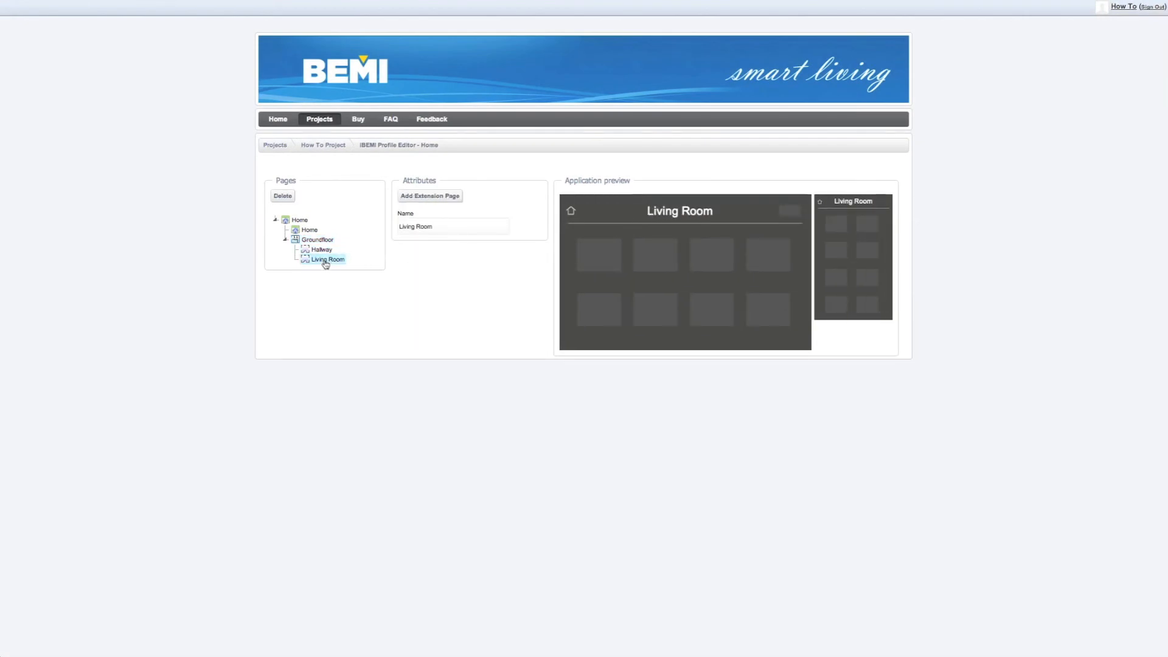